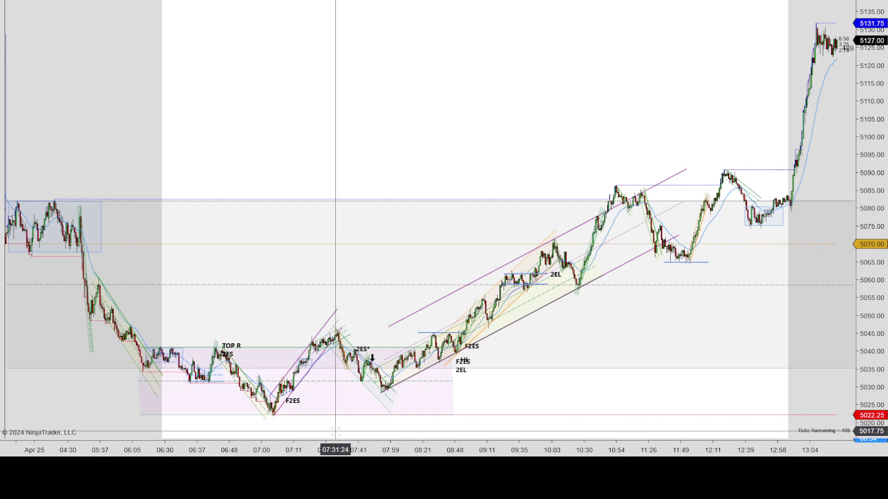
Review the prior session and overnight price action, then step through the bars around the April 25 06:30 open
scroll(335, 432, up, 3)
drag(395, 431, 486, 432)
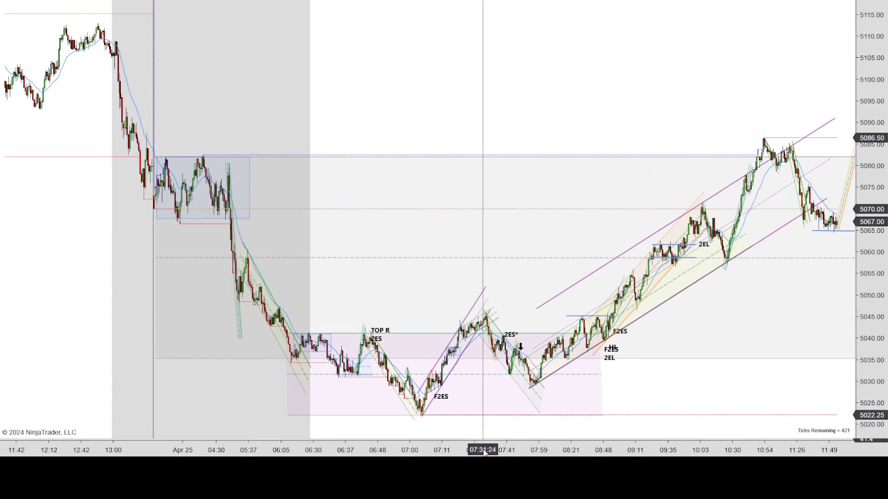
drag(240, 432, 581, 425)
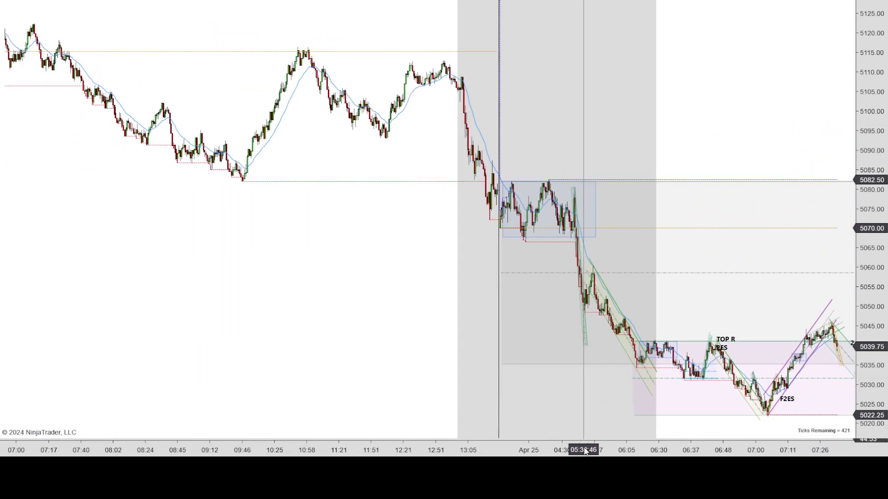
scroll(518, 411, up, 5)
drag(347, 396, 648, 436)
drag(614, 398, 534, 392)
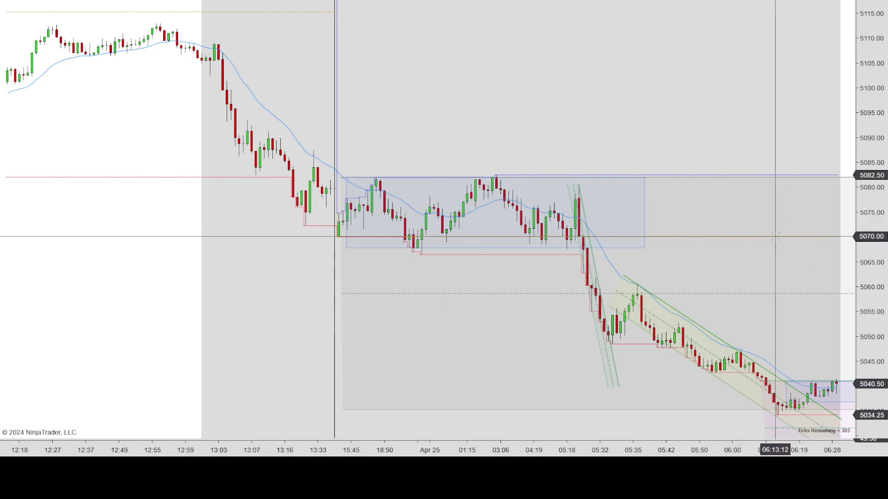
drag(579, 452, 361, 433)
drag(304, 349, 439, 353)
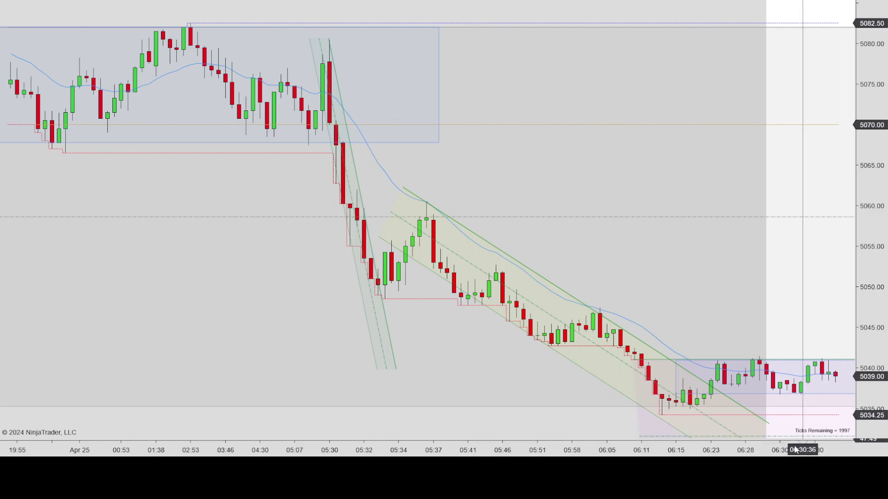
drag(801, 449, 697, 449)
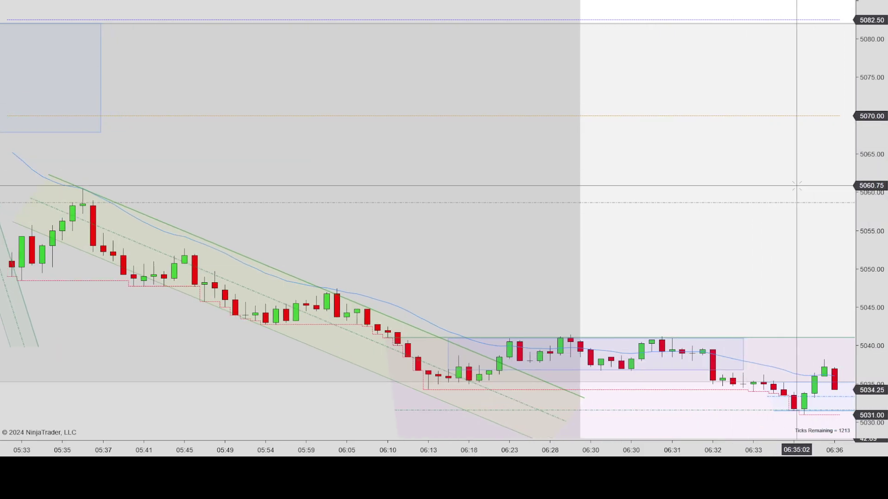
Move the lower line of the purple trading range up to about 5031.25, near the opening lows
drag(871, 157, 773, 259)
drag(772, 207, 766, 153)
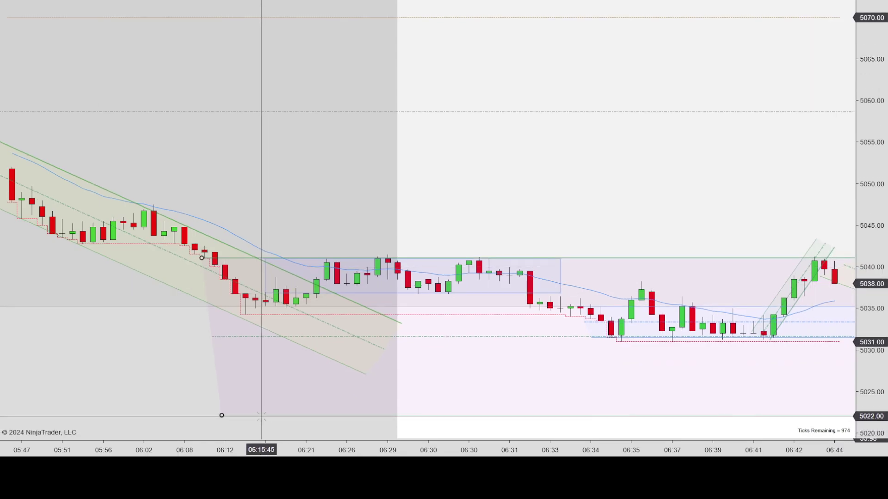
drag(223, 415, 227, 340)
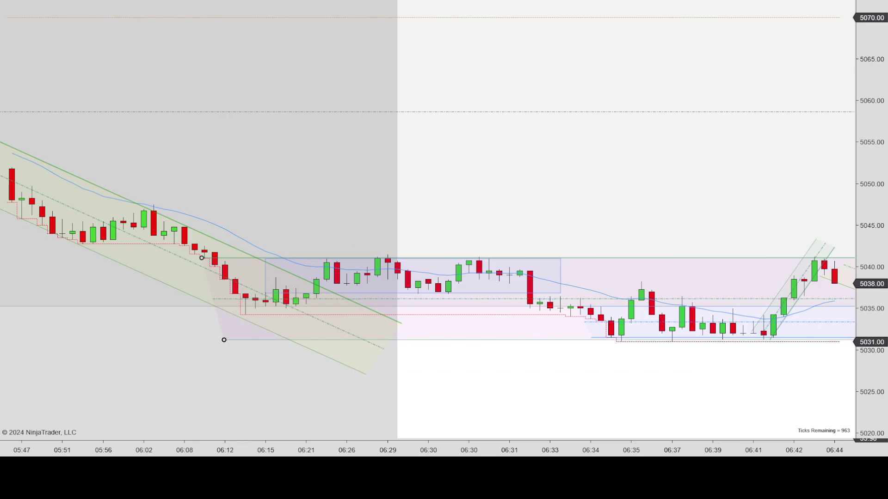
double_click(880, 12)
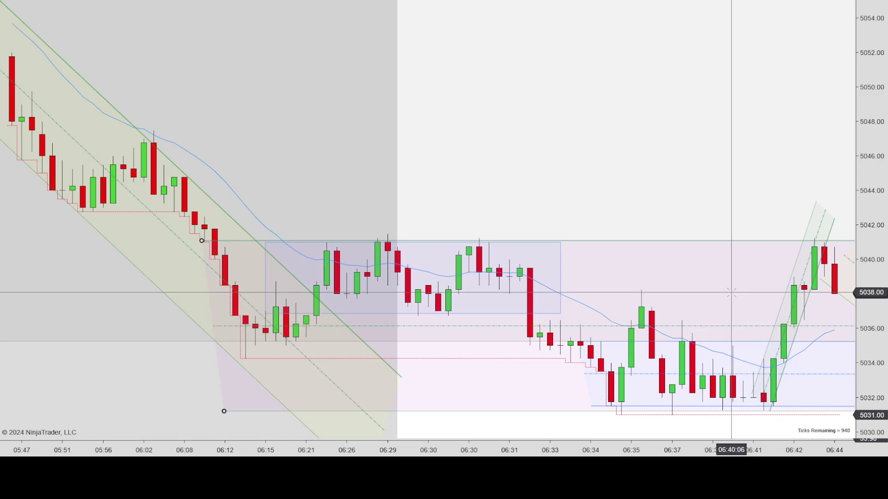
Step through the bars from 06:44 to 07:23, examining the down channel and the up channel off the low
scroll(733, 296, down, 3)
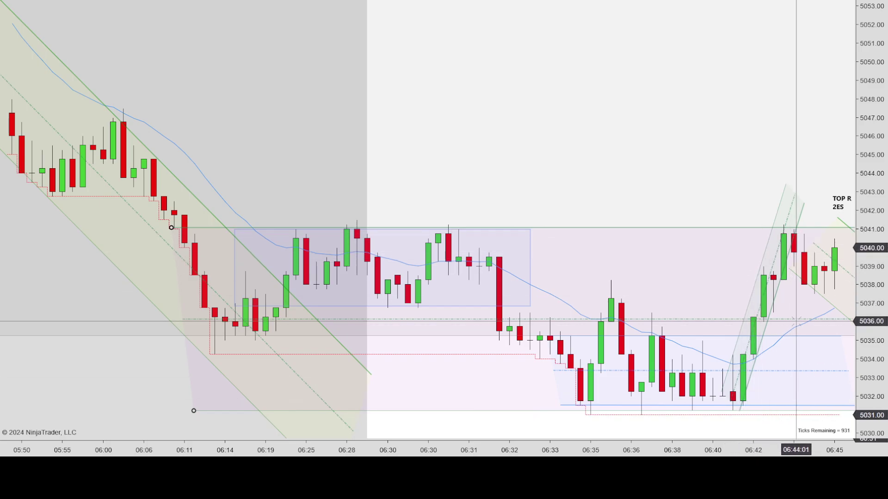
scroll(798, 313, down, 1)
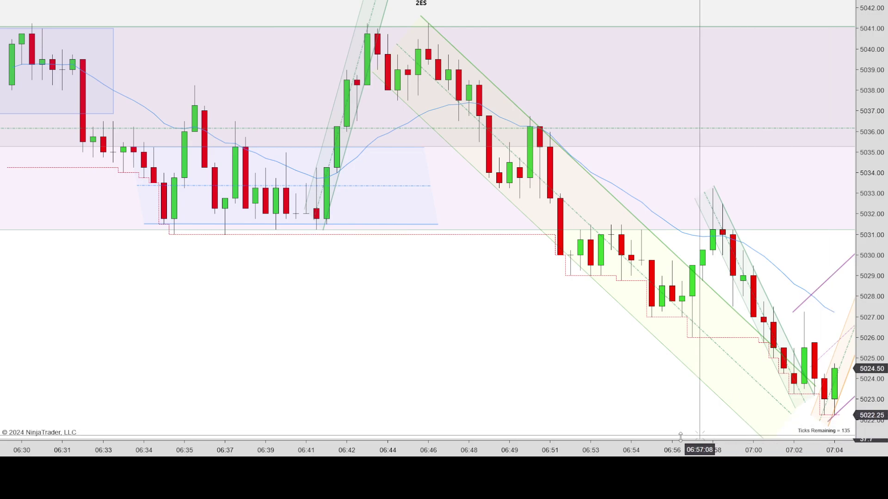
scroll(666, 452, down, 5)
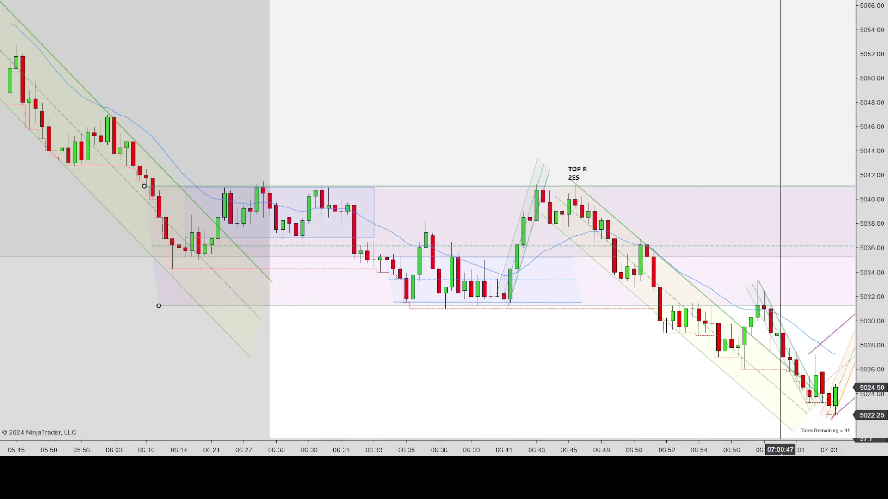
scroll(786, 451, up, 5)
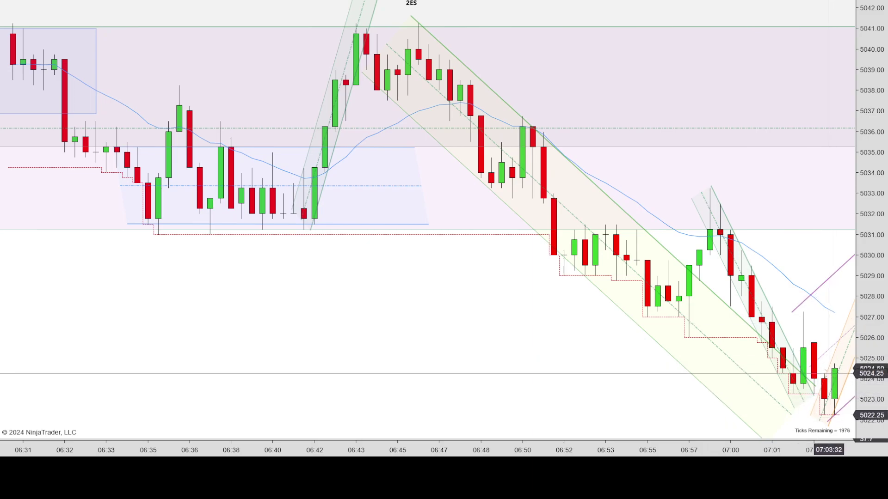
scroll(821, 379, up, 1)
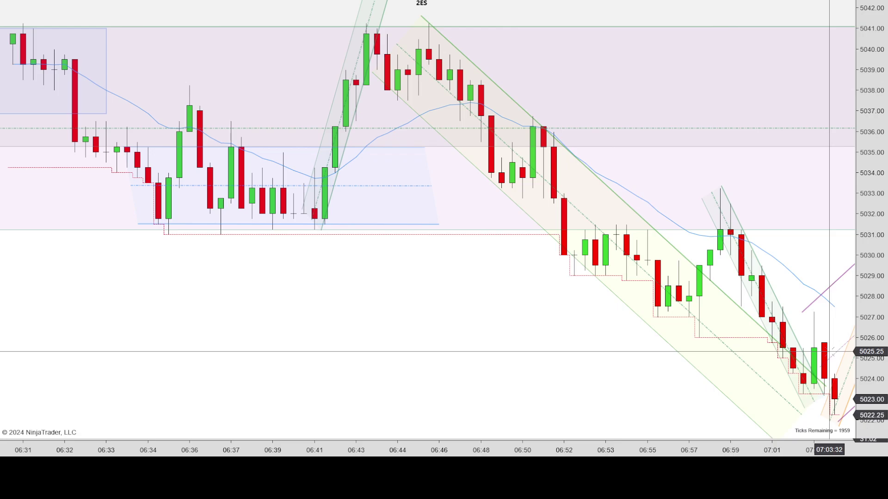
scroll(782, 382, down, 1)
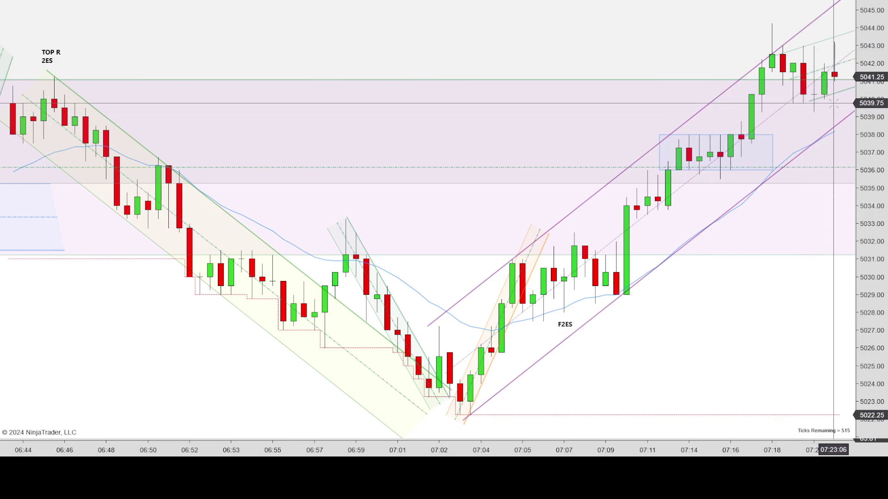
Move the lower line of the purple trading range down to the 07:03 low, at about 5022.25
drag(483, 452, 586, 452)
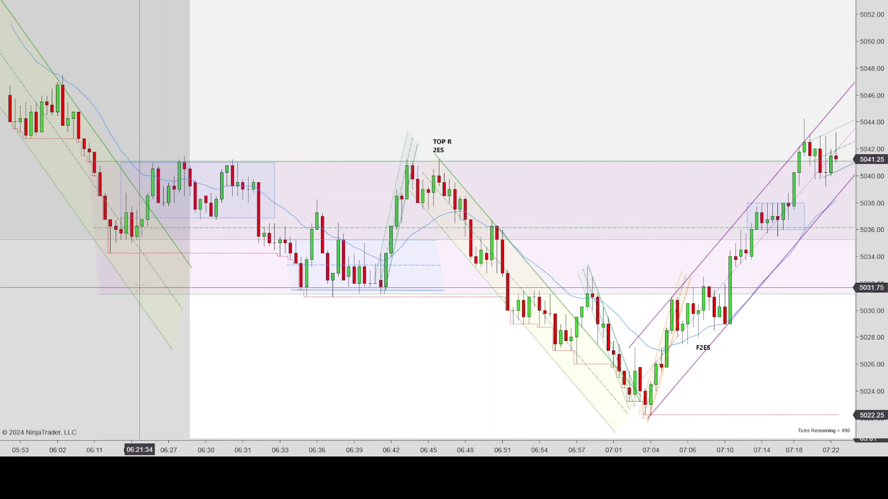
drag(99, 294, 86, 414)
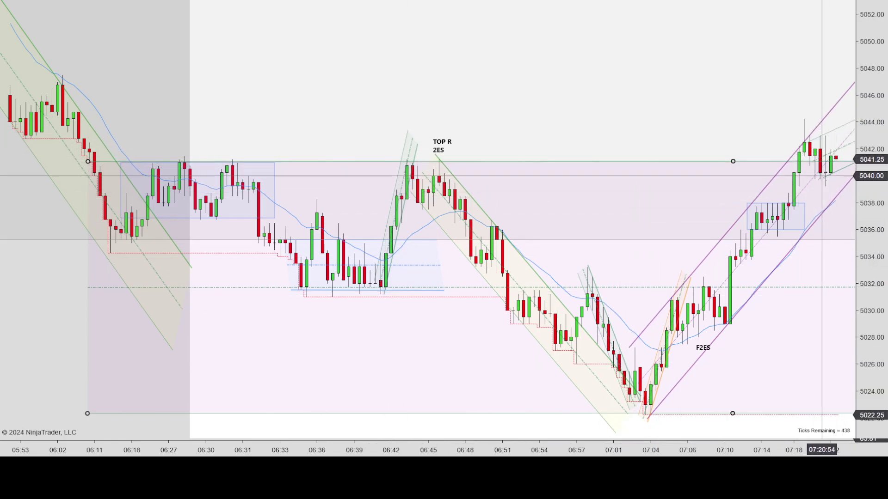
drag(773, 447, 805, 185)
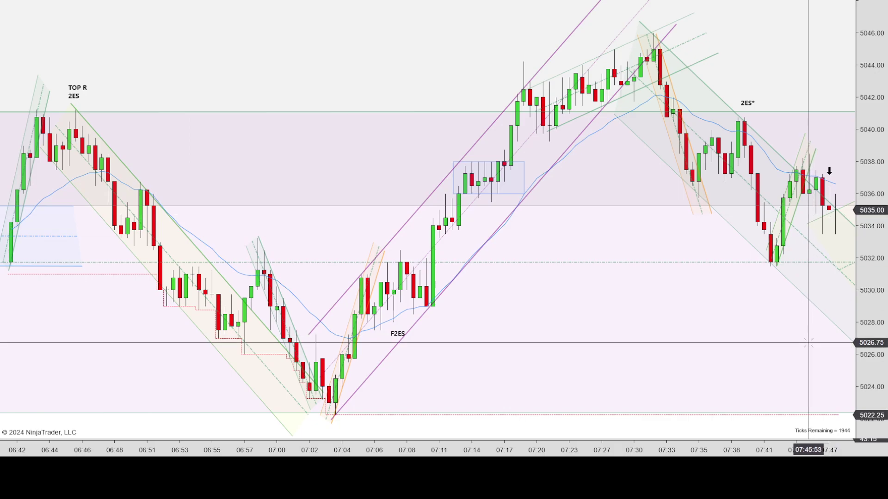
Step back and forth through the bars from 07:47 to 08:12, examining price action around the 2ES* and arrow marks
scroll(793, 445, up, 3)
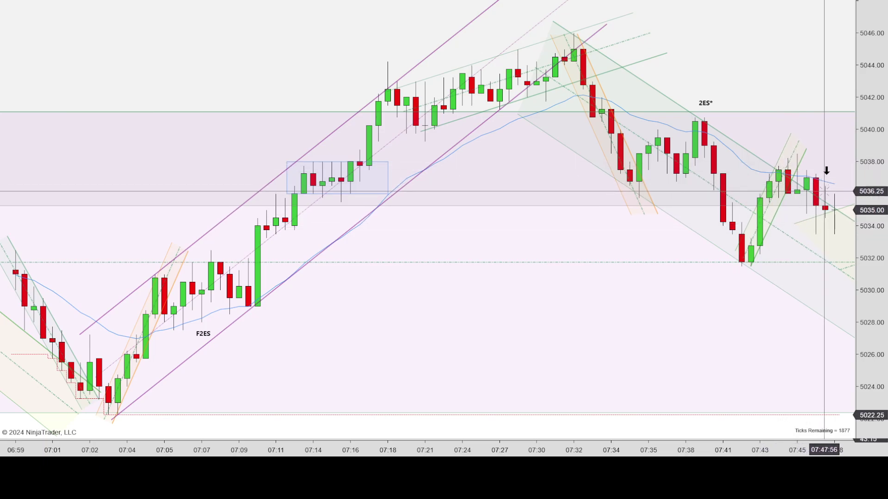
scroll(824, 191, up, 1)
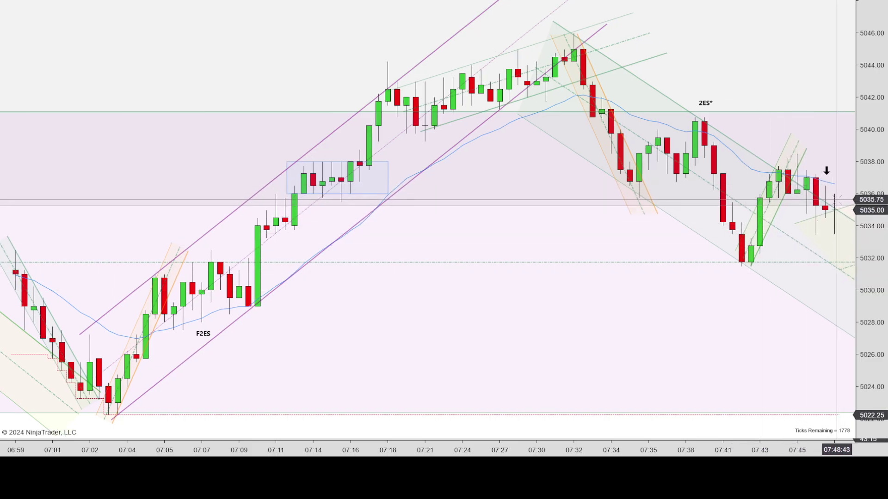
scroll(836, 199, up, 1)
scroll(836, 205, down, 1)
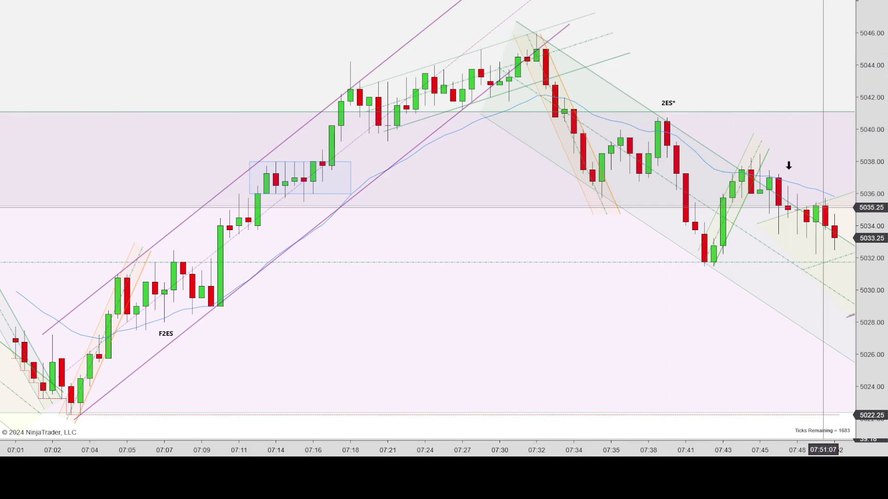
scroll(822, 207, up, 2)
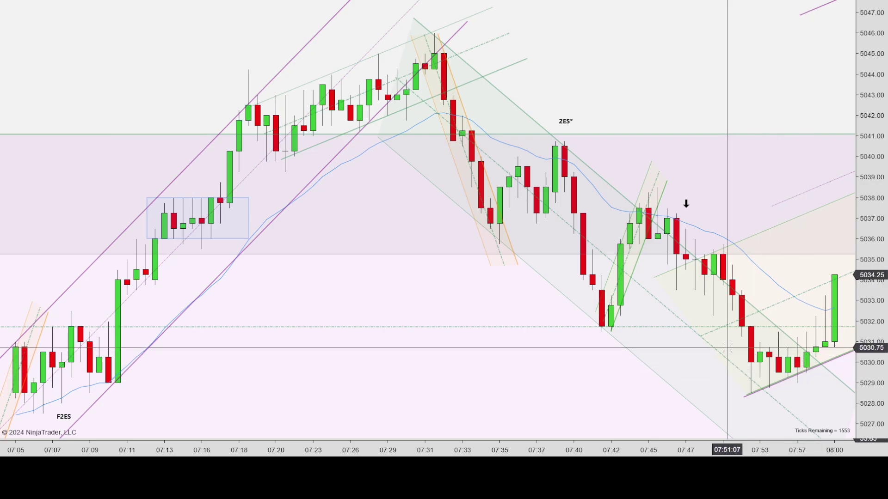
scroll(790, 353, up, 3)
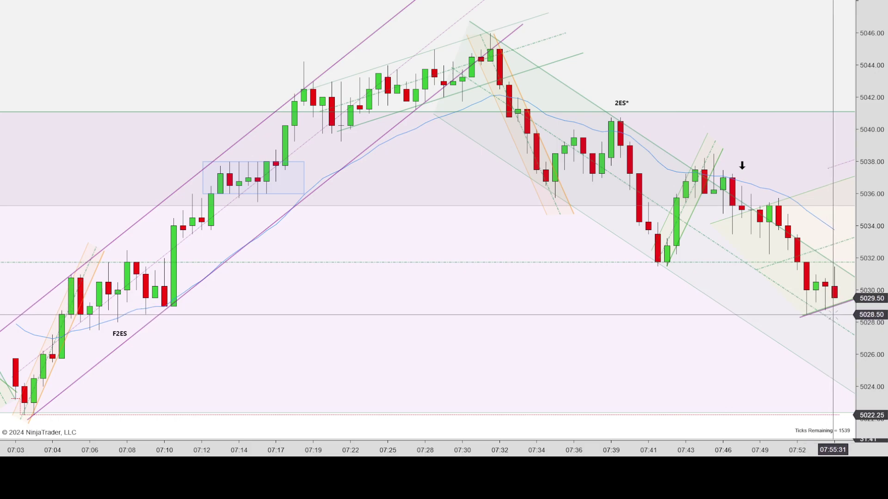
scroll(856, 333, down, 1)
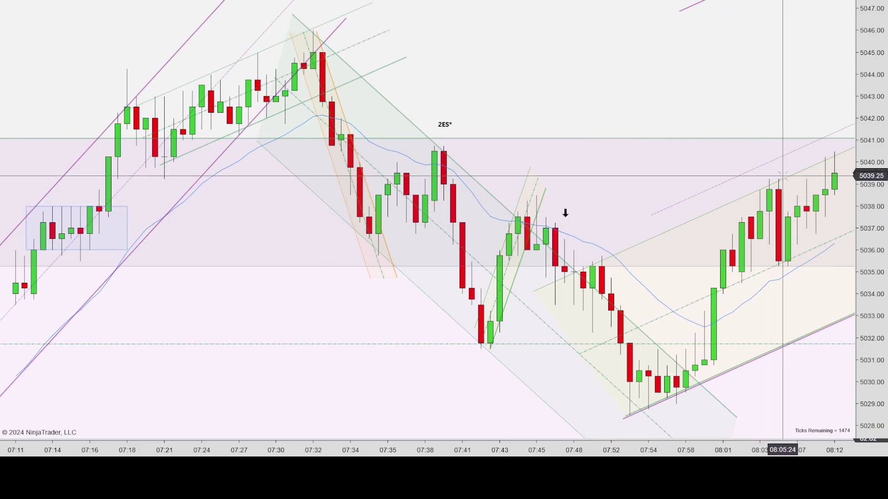
Review the whole morning from 05:18 to 08:12, comparing the trading range with the earlier selloff
drag(606, 449, 737, 449)
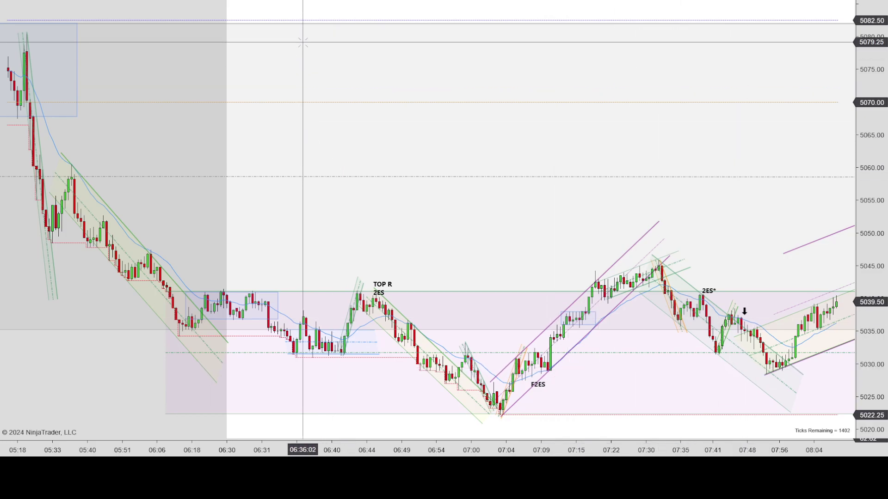
click(676, 382)
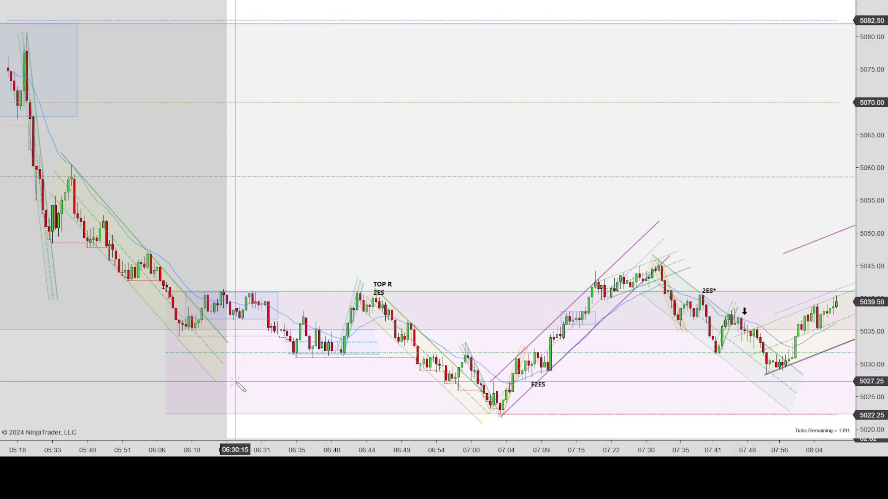
click(231, 376)
drag(676, 382, 833, 374)
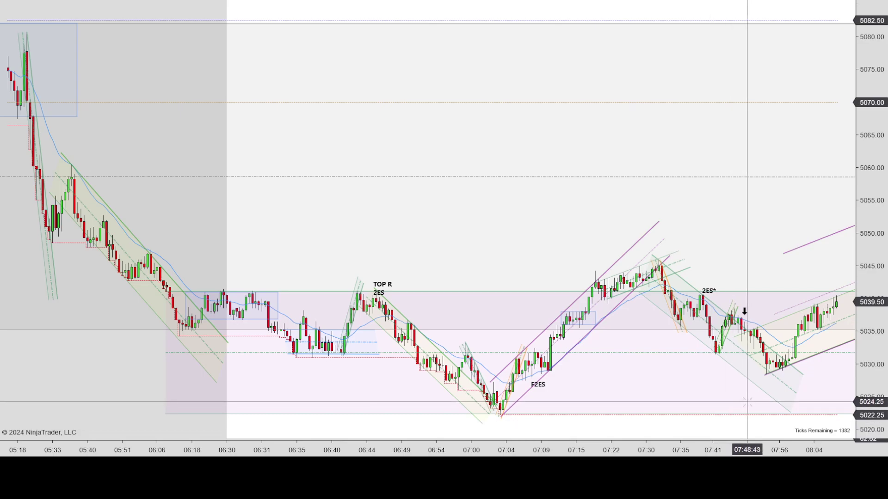
drag(792, 453, 734, 393)
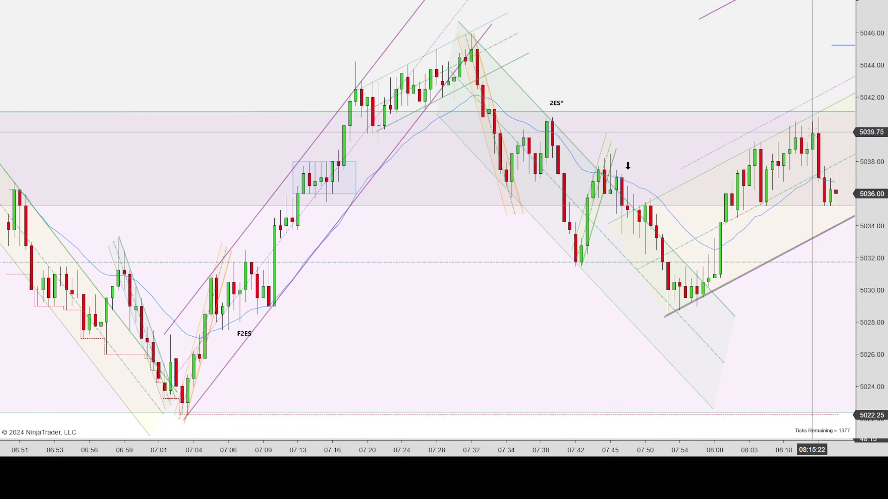
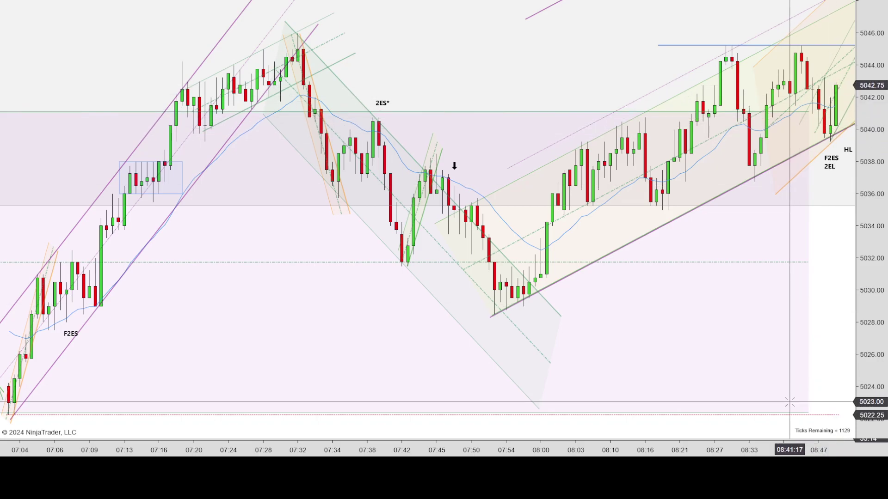
Step through the bars from 08:48 to 09:46, examining the 2EL, HL and F2ES setups and the blue breakout lines
scroll(830, 112, up, 3)
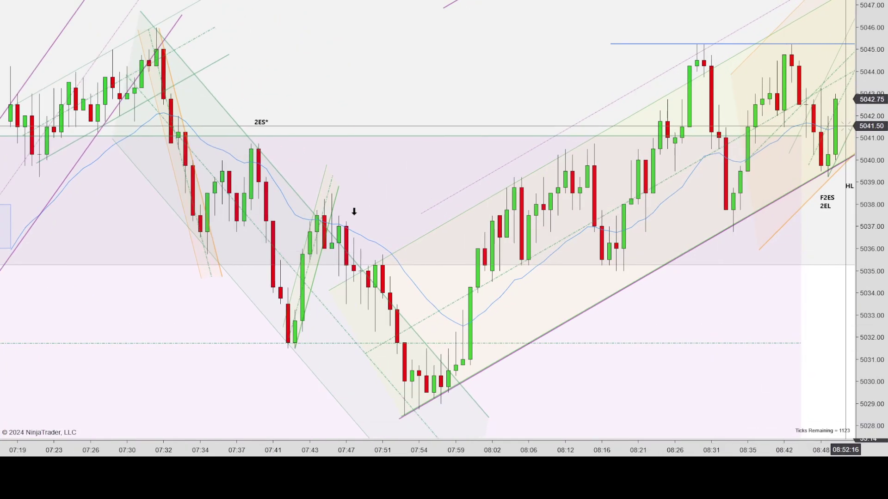
scroll(832, 117, up, 1)
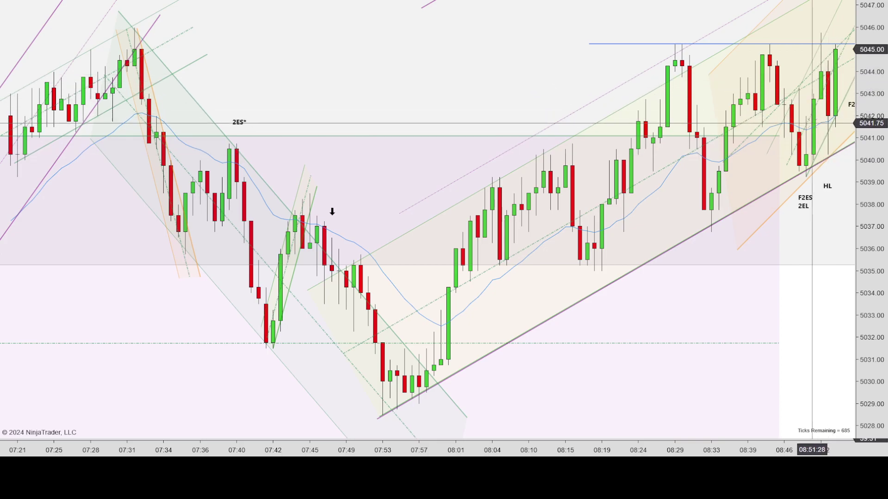
scroll(825, 100, up, 1)
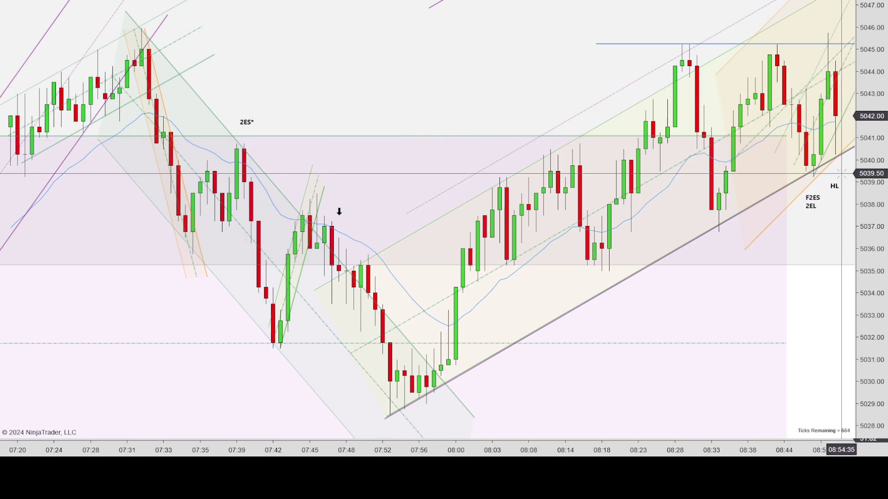
scroll(841, 173, down, 1)
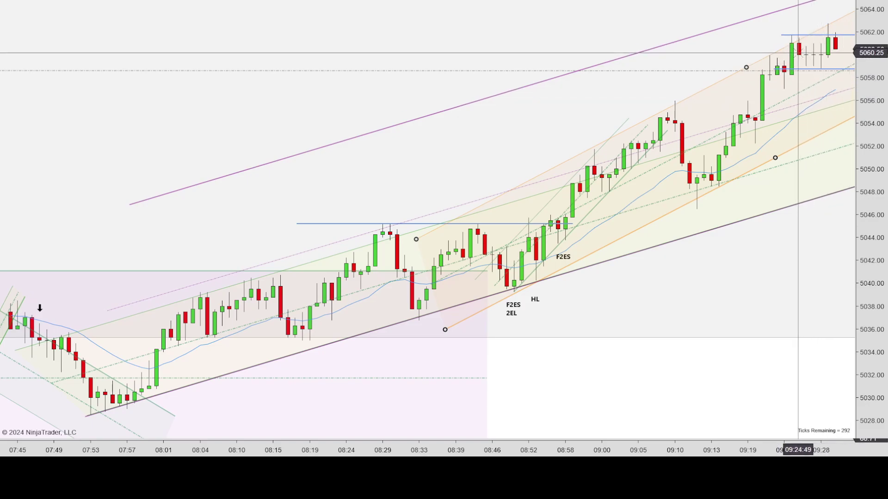
scroll(802, 51, down, 5)
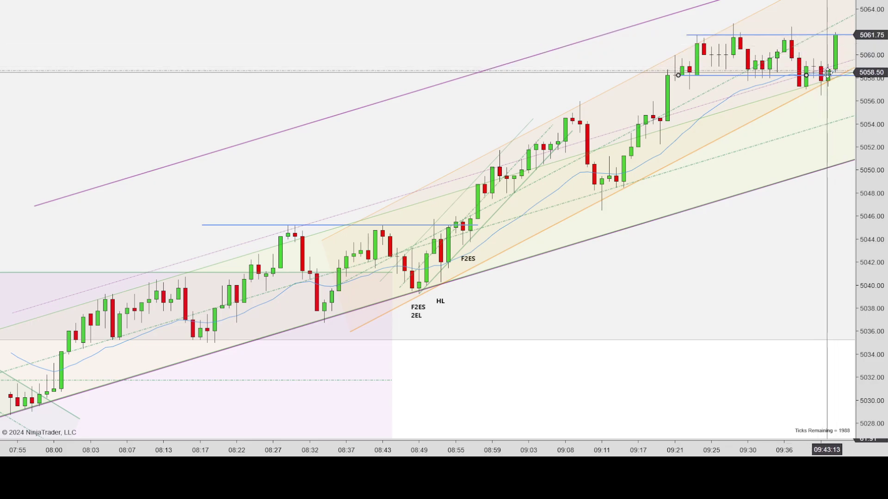
scroll(833, 77, up, 1)
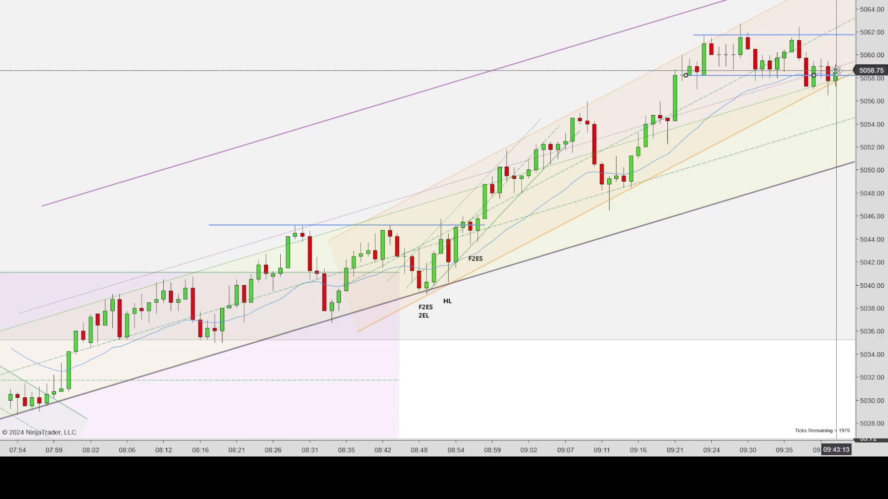
scroll(837, 70, down, 1)
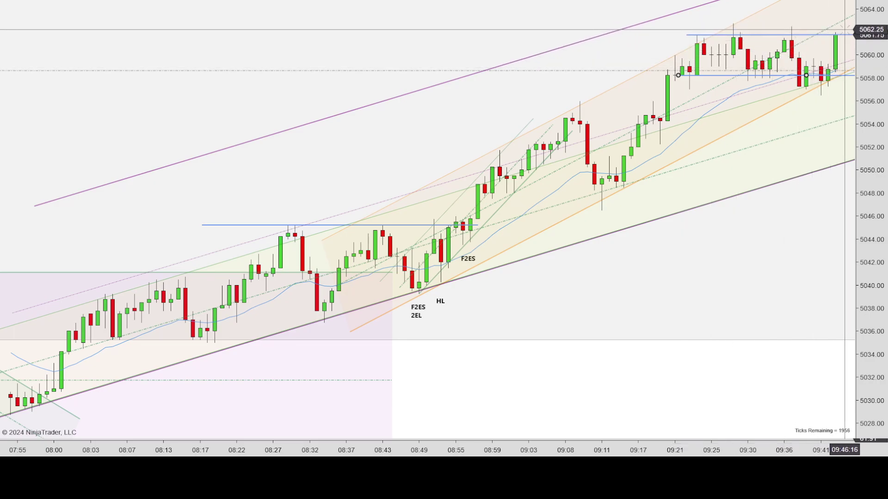
Step through the bars from 09:46 to 10:25, examining price around the blue range lines, the 2EL mark and the purple channel
scroll(840, 35, down, 3)
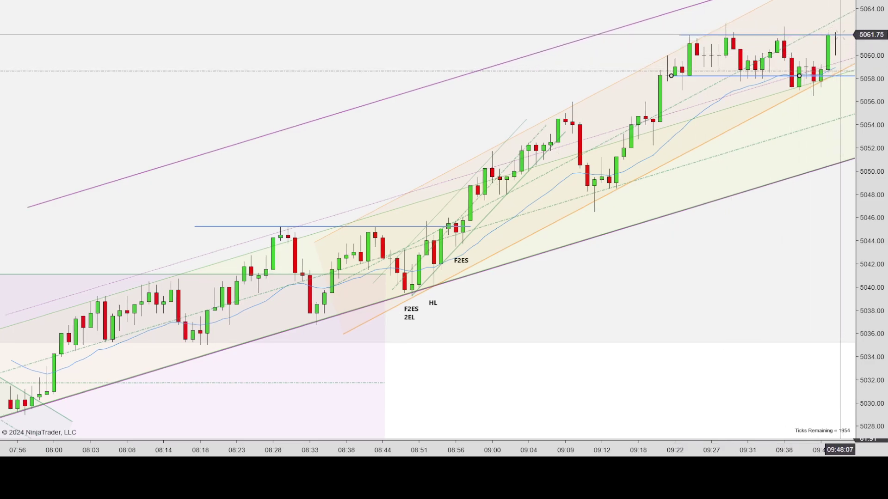
scroll(830, 36, up, 1)
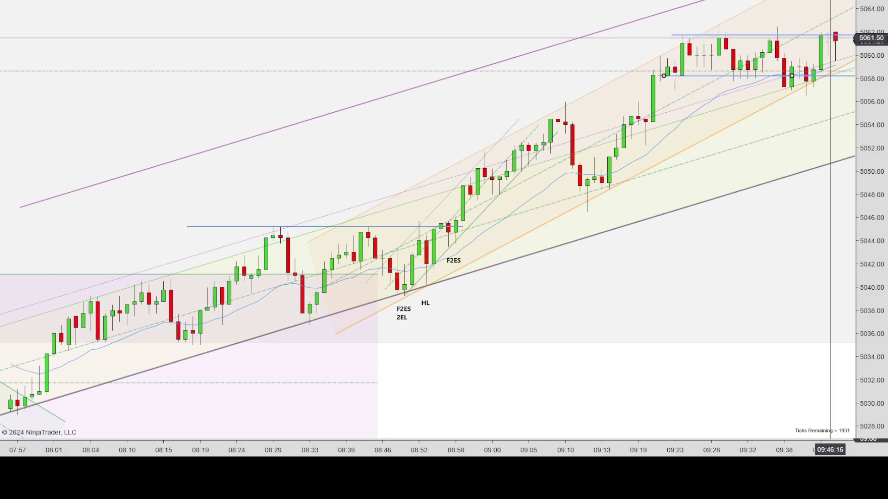
scroll(838, 37, up, 1)
scroll(840, 44, down, 1)
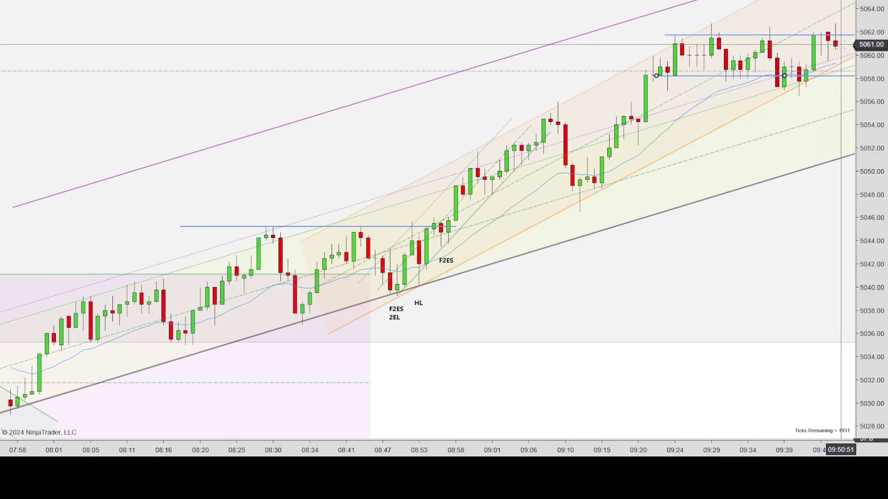
scroll(837, 42, down, 2)
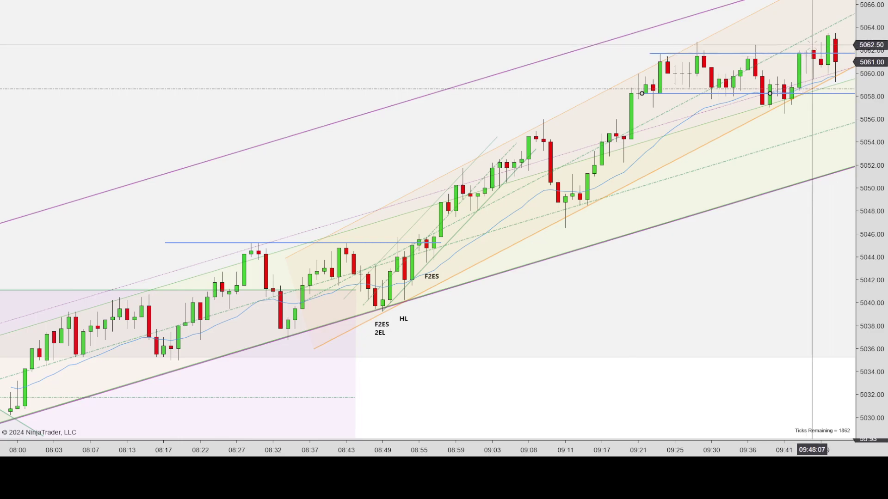
scroll(818, 42, down, 1)
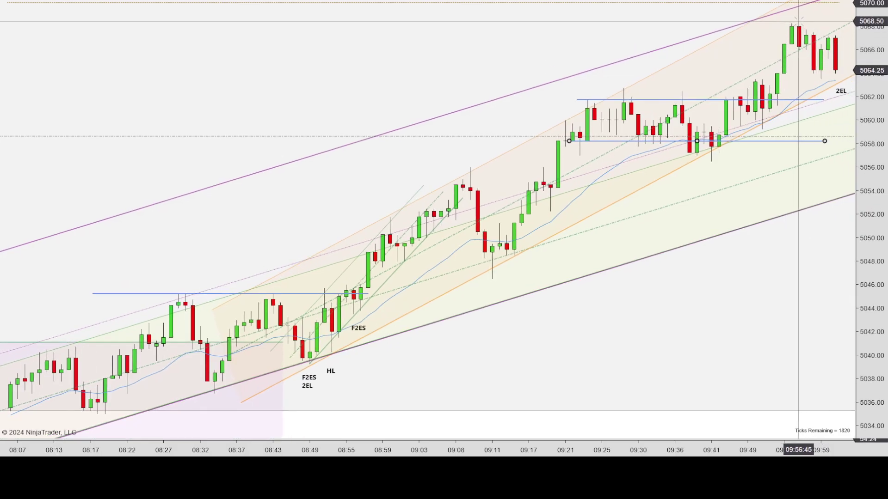
scroll(812, 44, down, 1)
scroll(821, 45, down, 1)
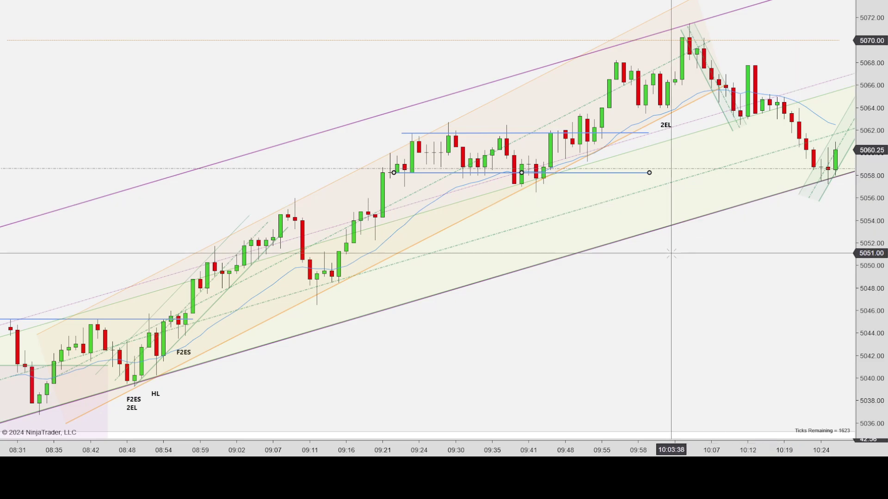
Review the rally from 07:52 to 11:00, comparing the rising purple channel with the early-session selloff and the 5070.00 and 5086.50 levels
drag(592, 455, 702, 455)
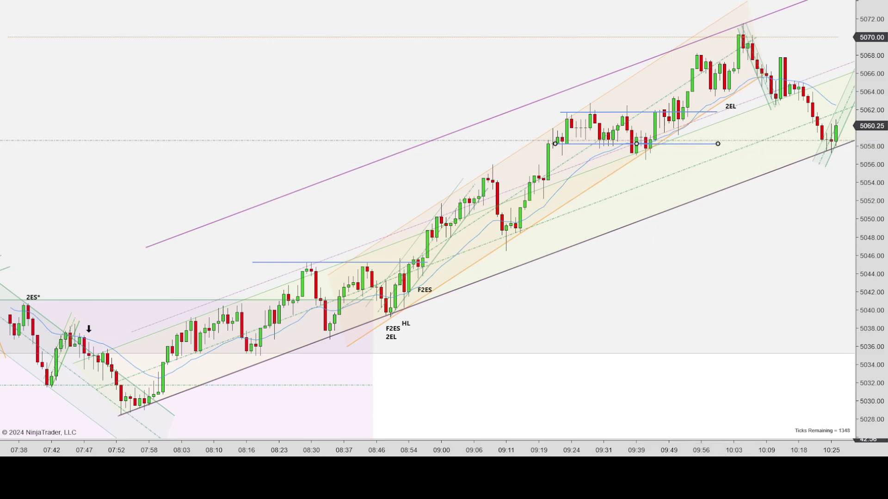
drag(771, 455, 705, 451)
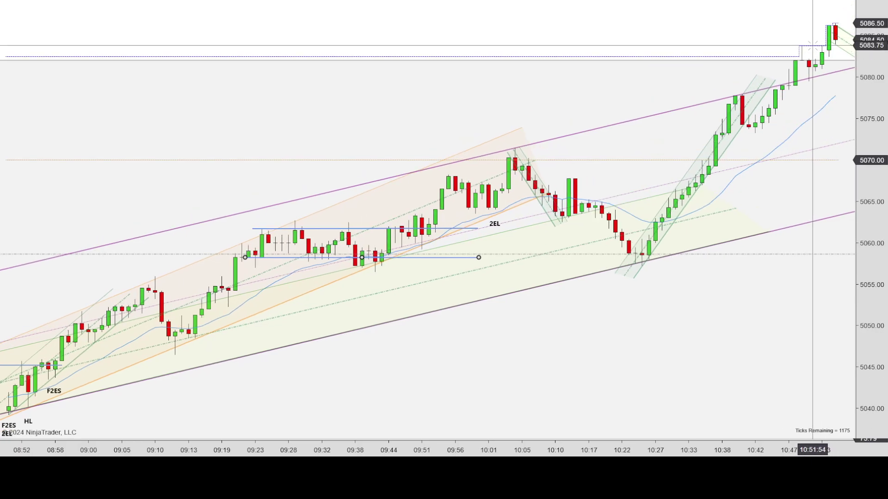
drag(521, 450, 624, 448)
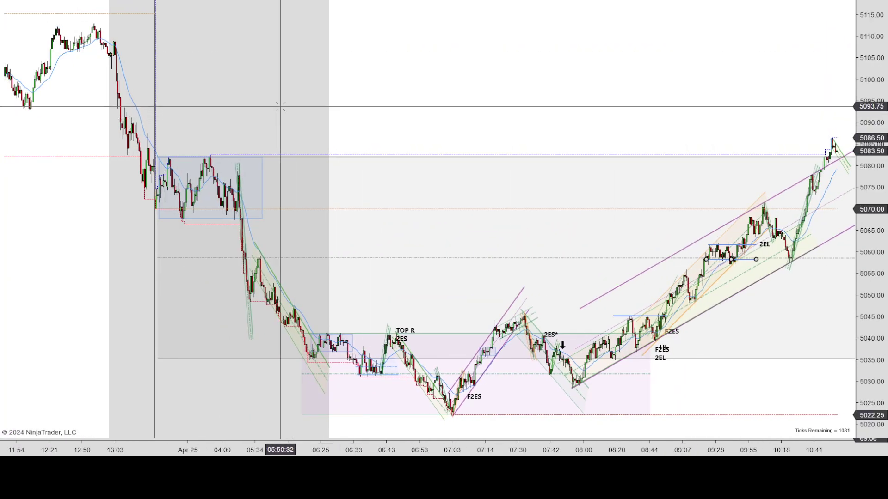
drag(827, 451, 849, 451)
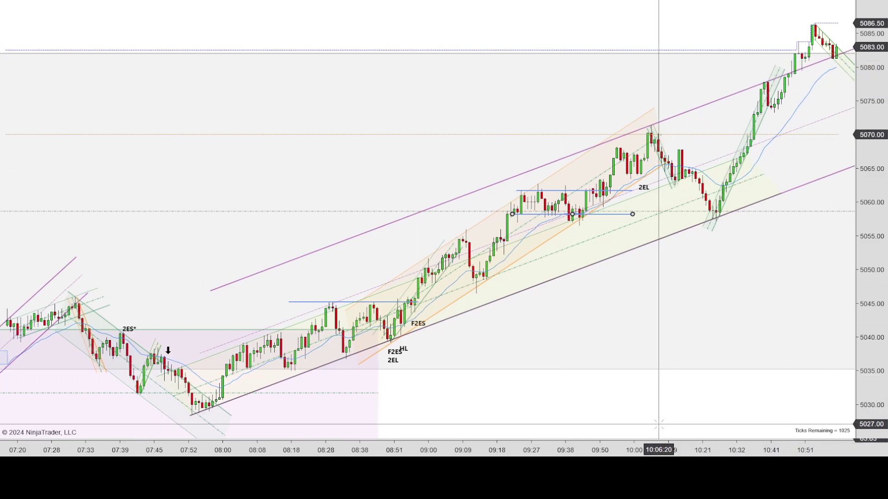
scroll(680, 431, down, 5)
scroll(709, 431, up, 2)
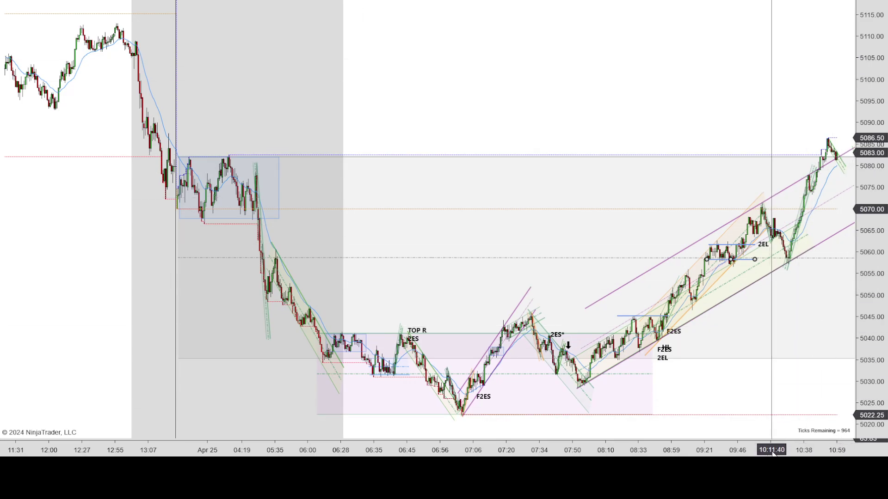
scroll(772, 453, up, 3)
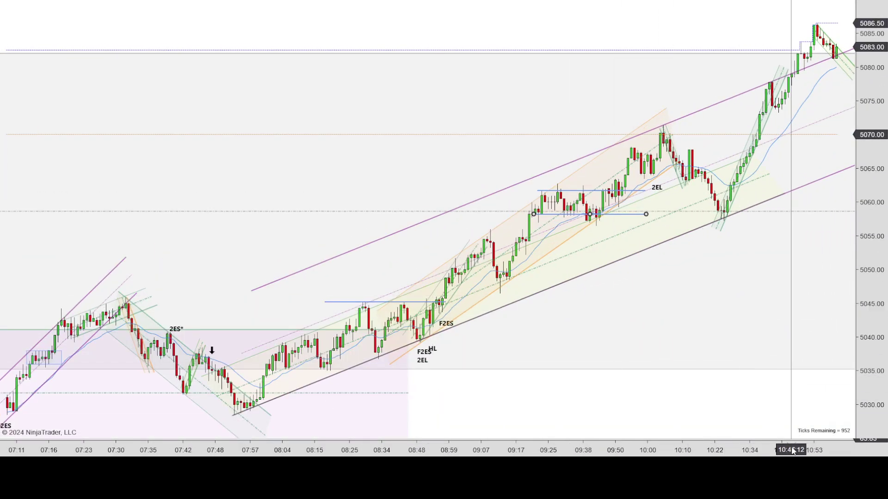
scroll(791, 450, up, 2)
scroll(807, 420, down, 1)
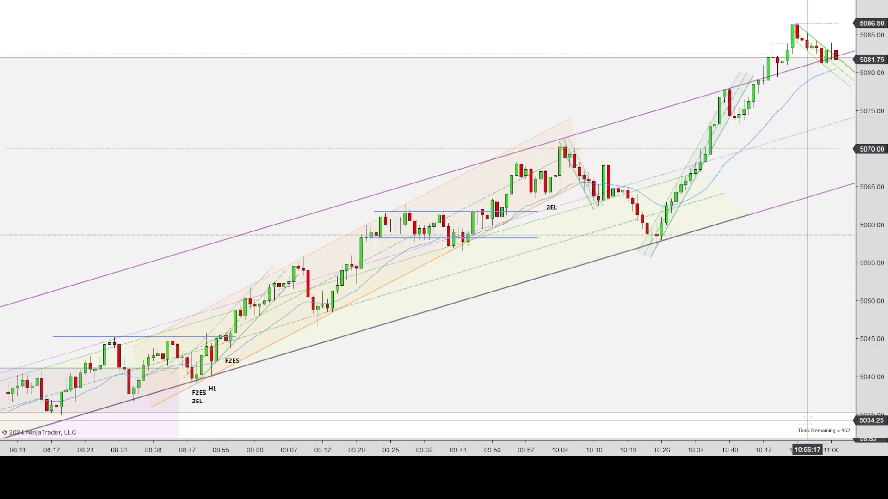
Examine the bars from 10:53 to 12:42, including the green pullback channels, the purple channel's lower line and the orange rally channel
scroll(803, 453, up, 4)
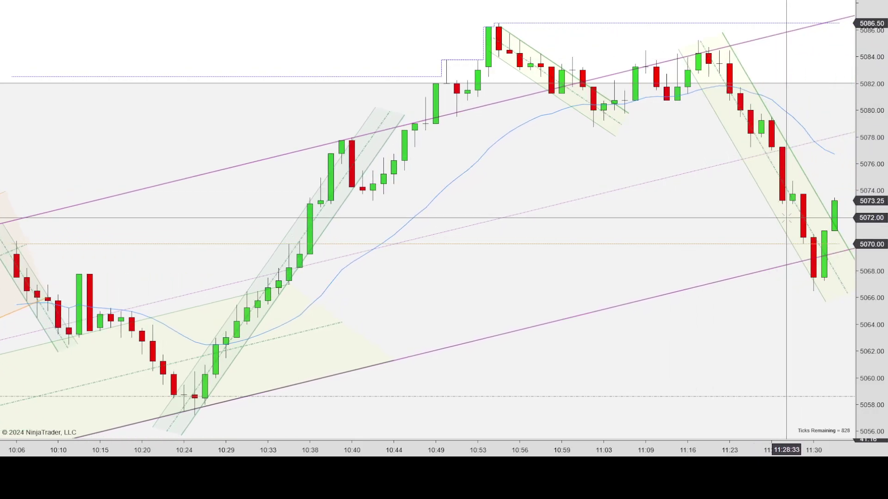
drag(628, 452, 733, 451)
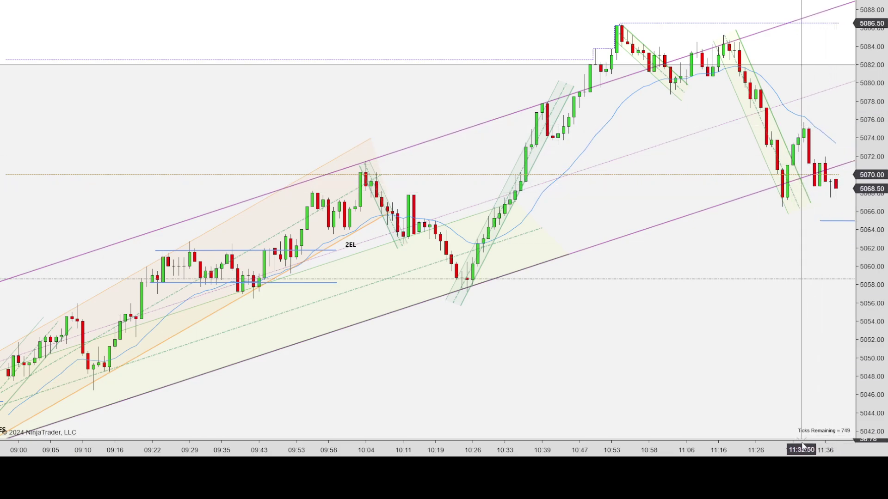
scroll(803, 447, up, 3)
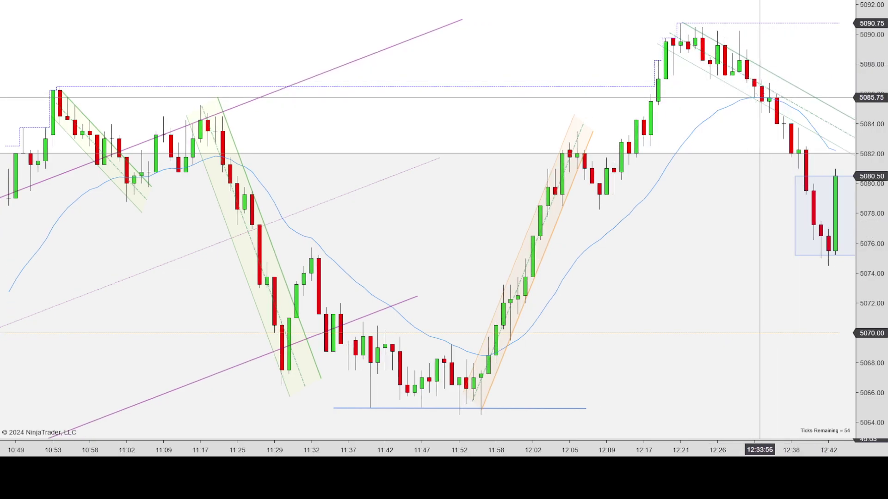
Shift the lower line of the falling channel from the 12:21 high slightly down, and draw a steeper falling channel from the 12:31 swing high
click(675, 61)
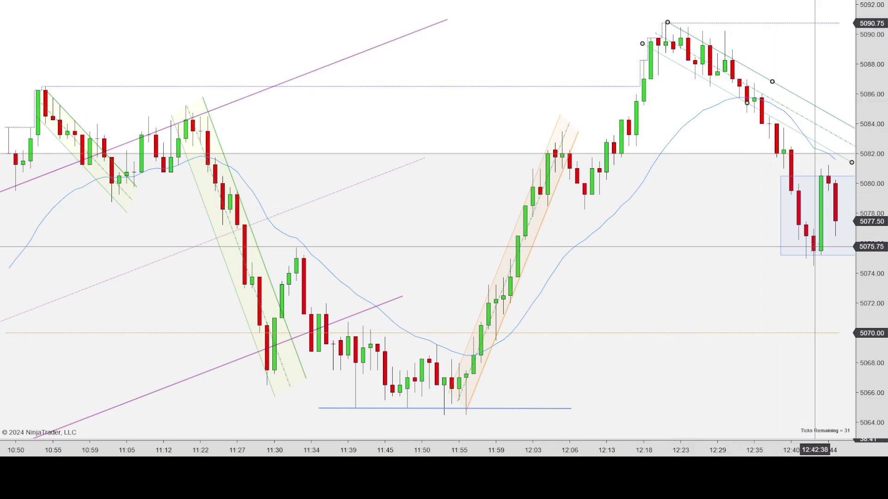
mouse_move(642, 45)
mouse_down()
mouse_move(657, 87)
mouse_move(645, 138)
mouse_move(616, 138)
mouse_move(636, 67)
mouse_move(648, 134)
mouse_move(653, 54)
mouse_up()
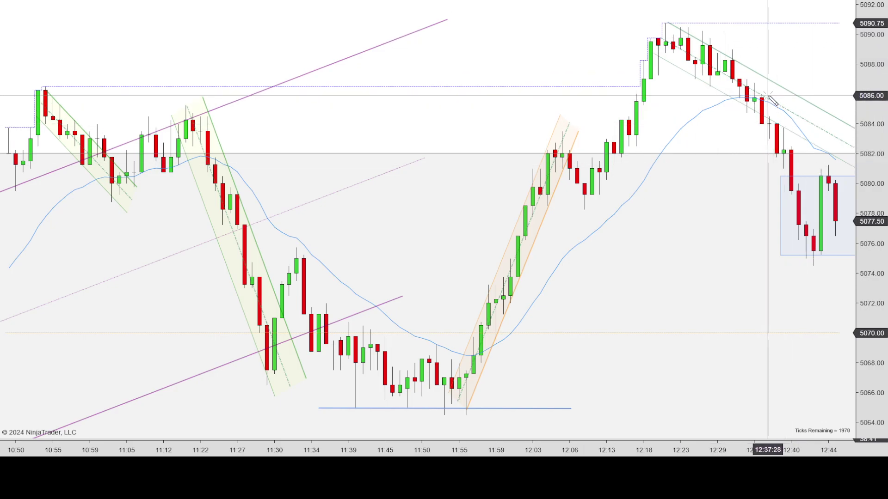
drag(728, 33, 841, 244)
click(825, 275)
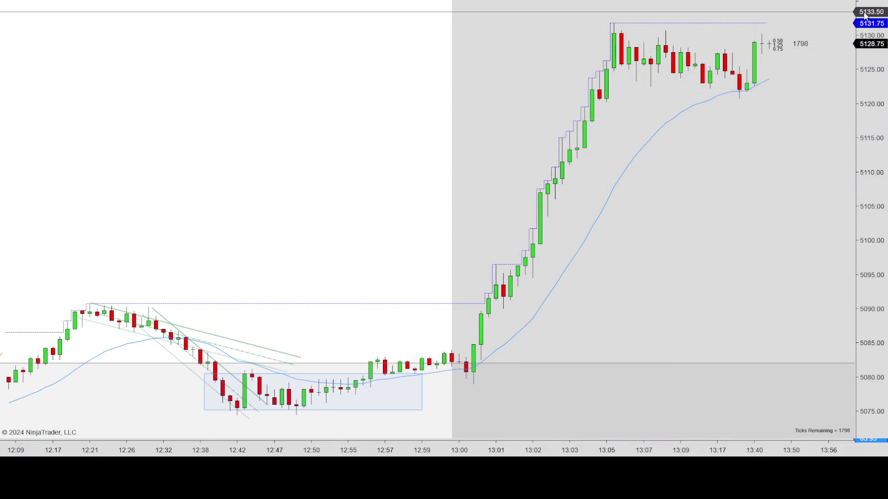
Review the full April 25 session through 13:40, comparing the opening selloff, trading range, rising channel and after-hours rally
scroll(843, 12, down, 3)
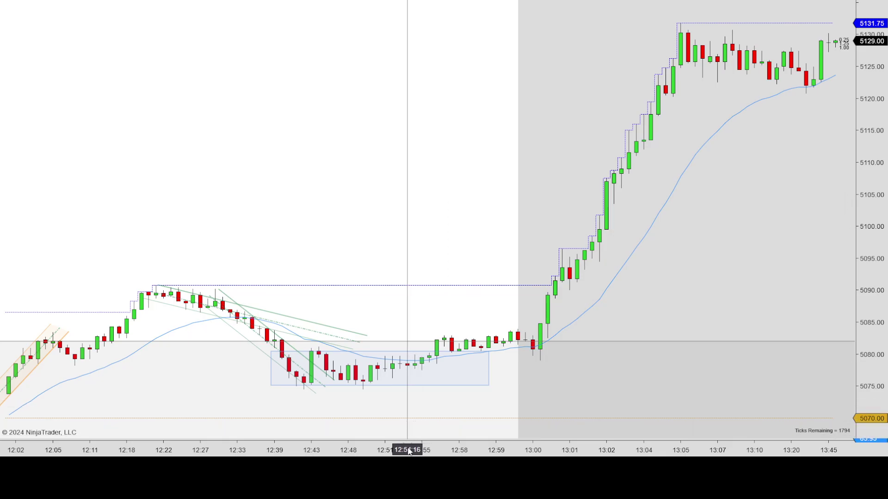
scroll(422, 450, down, 8)
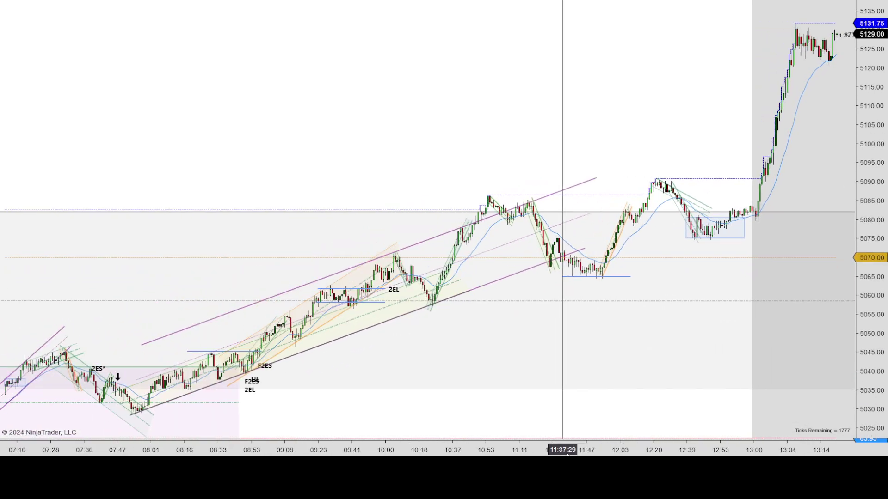
scroll(576, 450, down, 4)
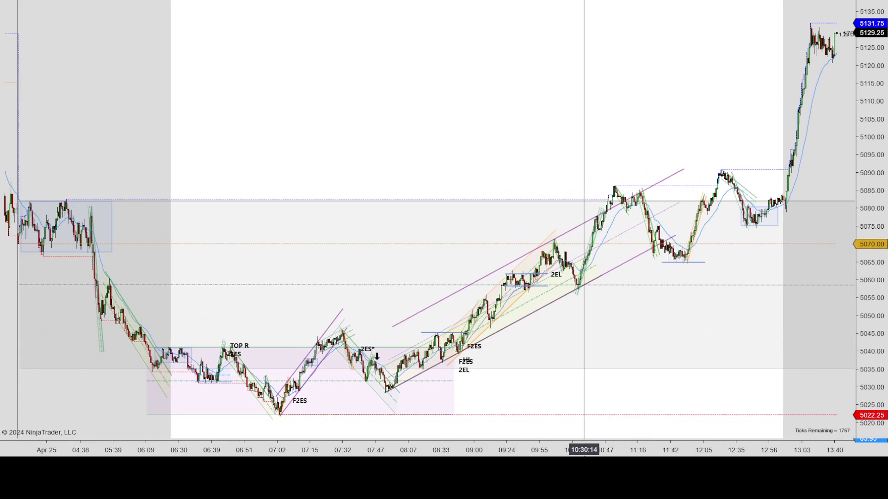
scroll(584, 450, down, 3)
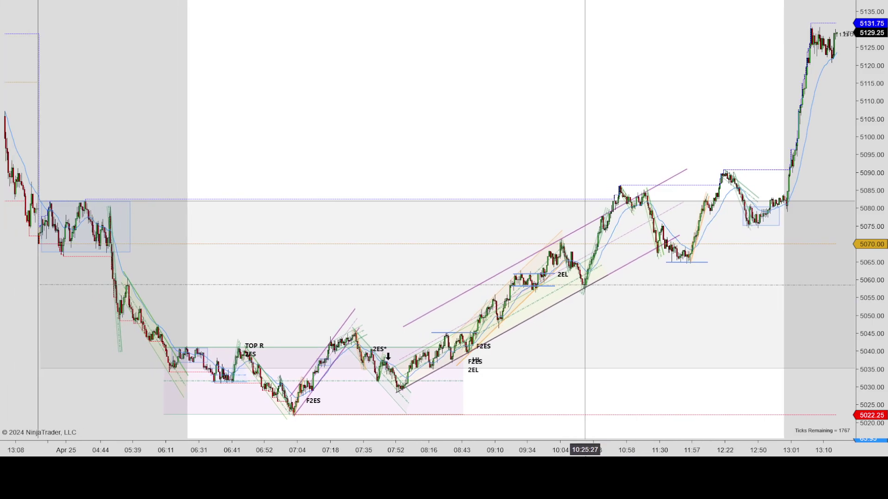